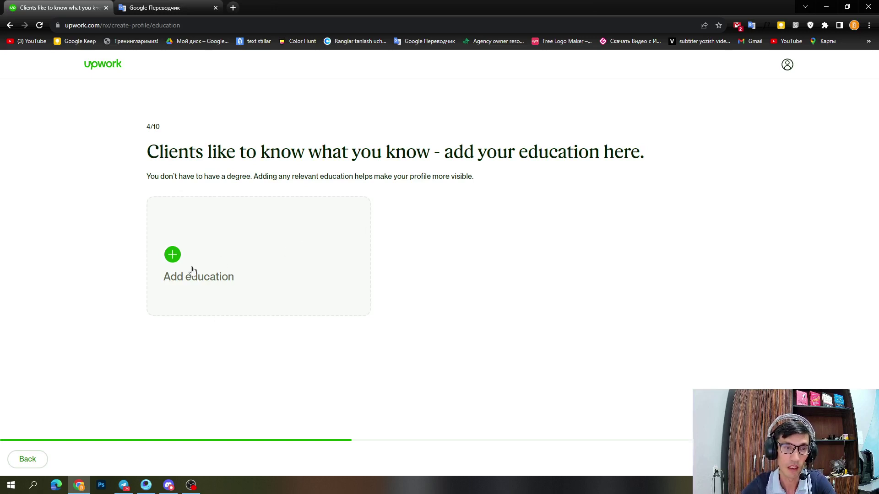
- Open the Add Education History form from the 'Add education' card
click(173, 256)
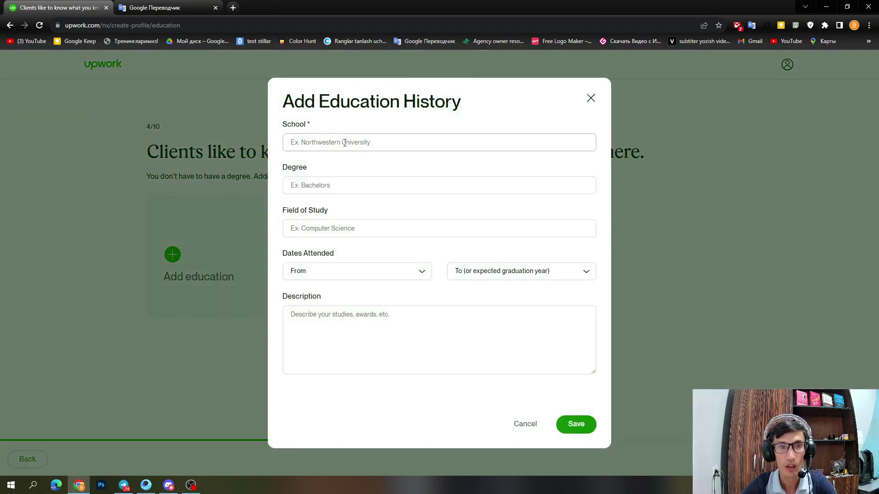
- Enter 'YouTube' as the school name, ignoring the suggestions
click(317, 141)
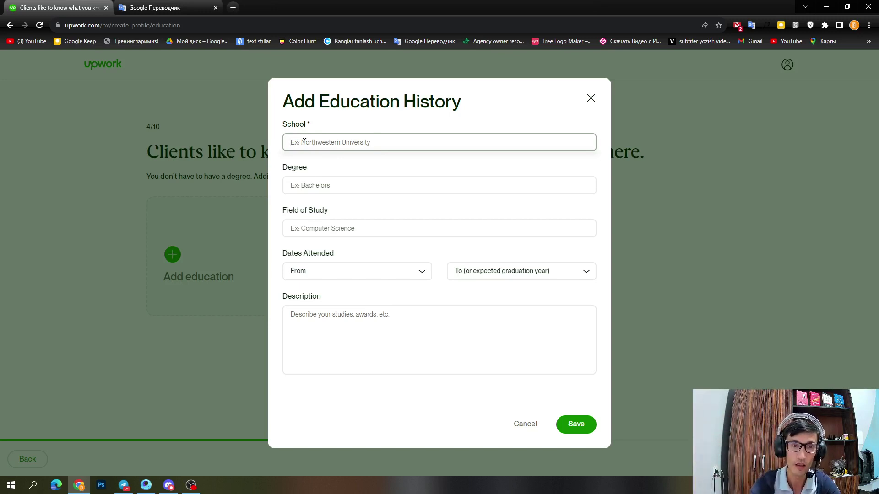
text(Yo)
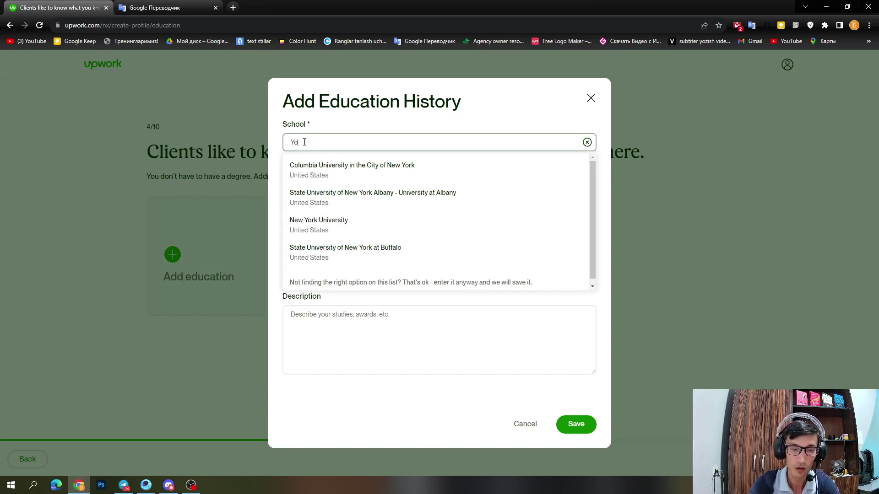
text(uTu)
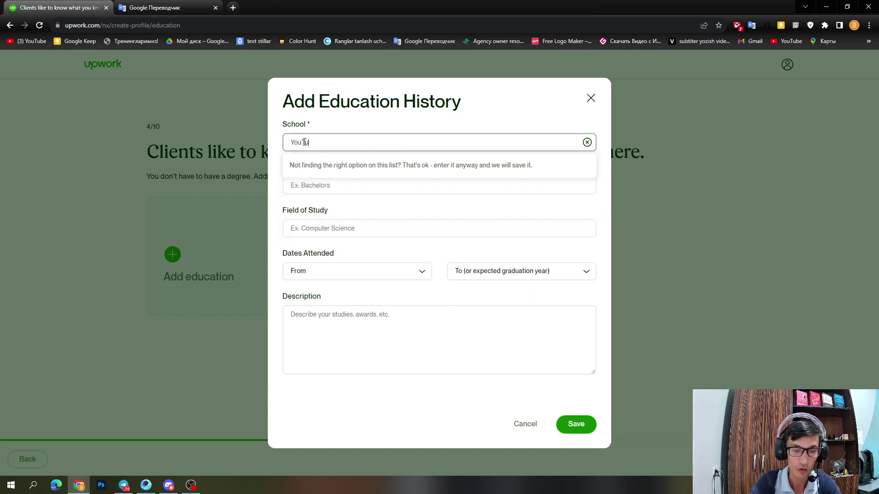
text(be)
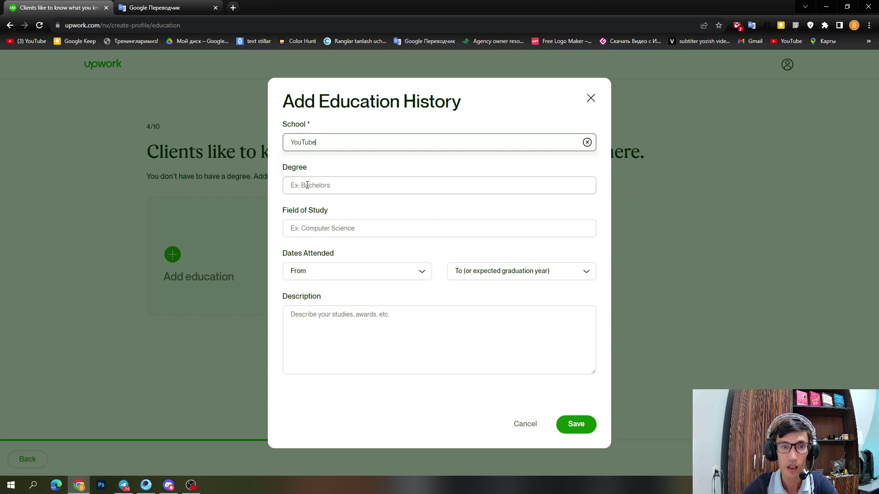
click(339, 226)
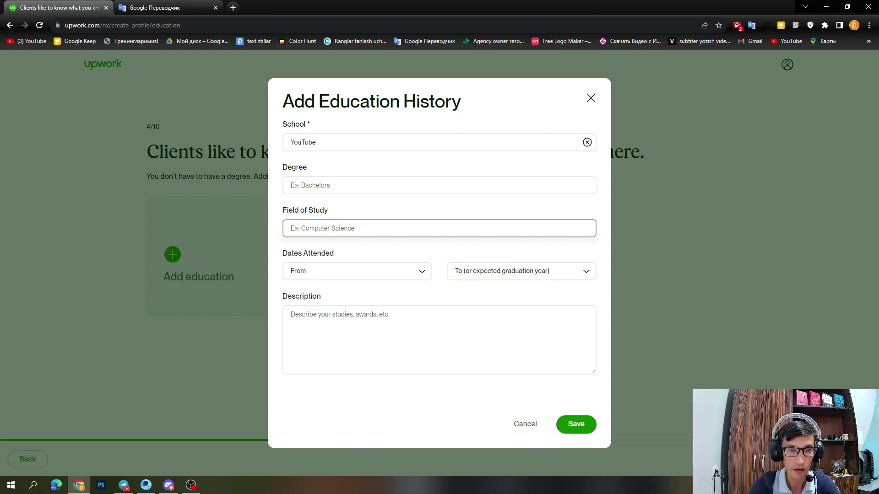
- Replace the mistaken 'Premi' text with 'Video editor' as the field of study
text(P)
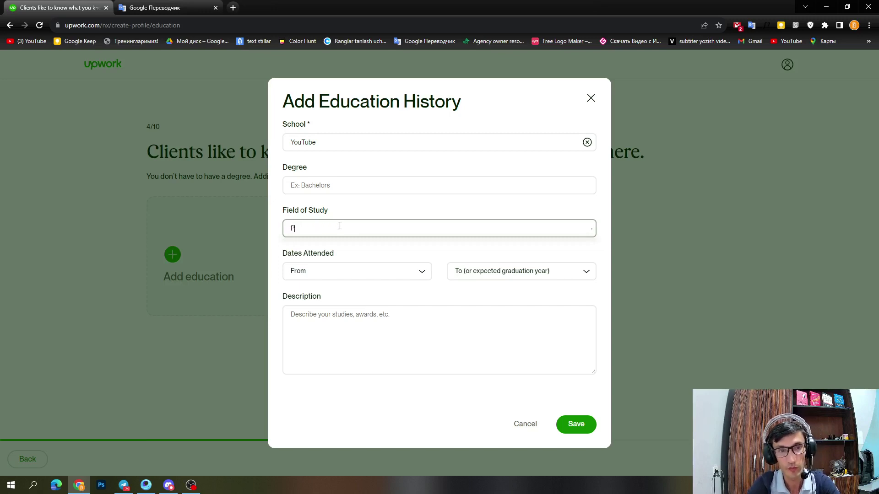
text(remier)
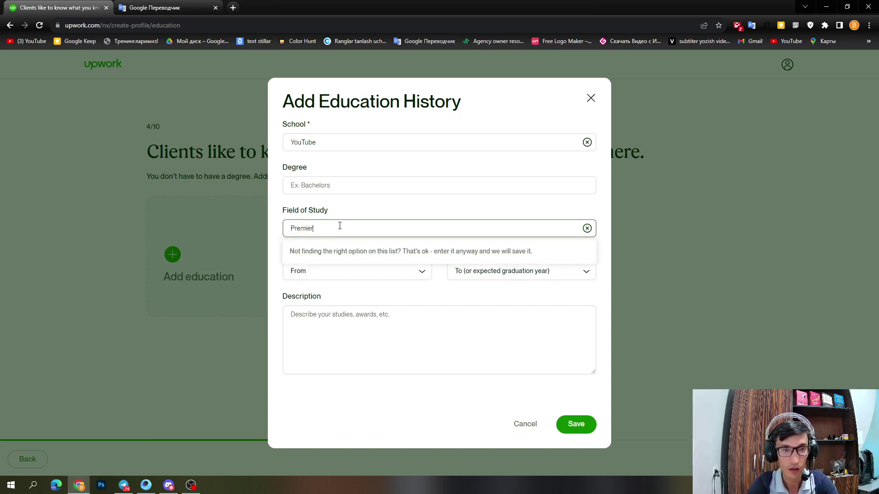
key(ctrl+a)
key(BackSpace)
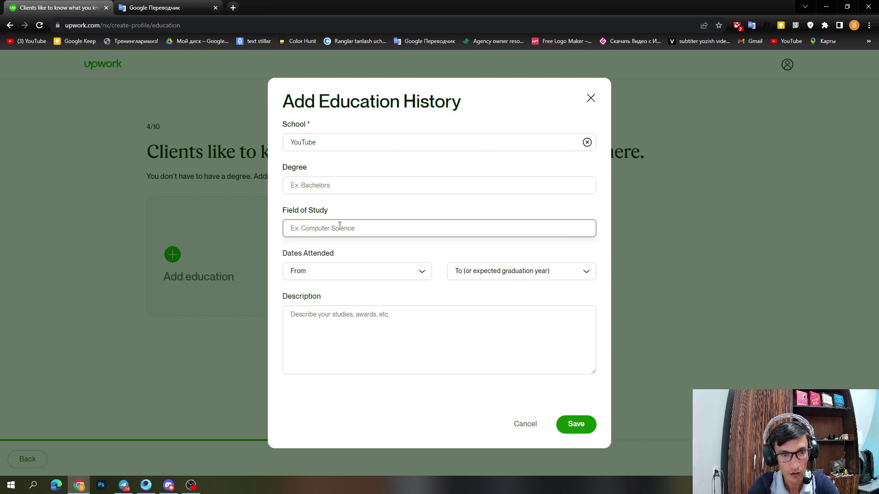
text(V)
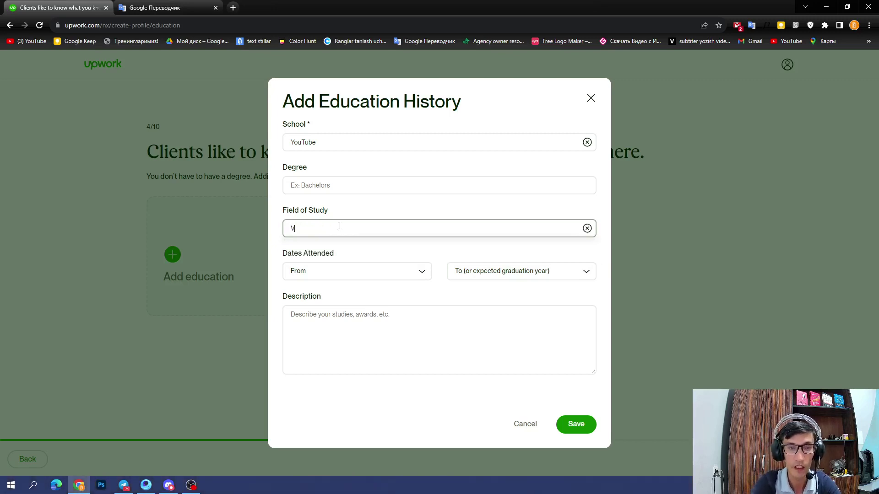
text(e)
key(BackSpace)
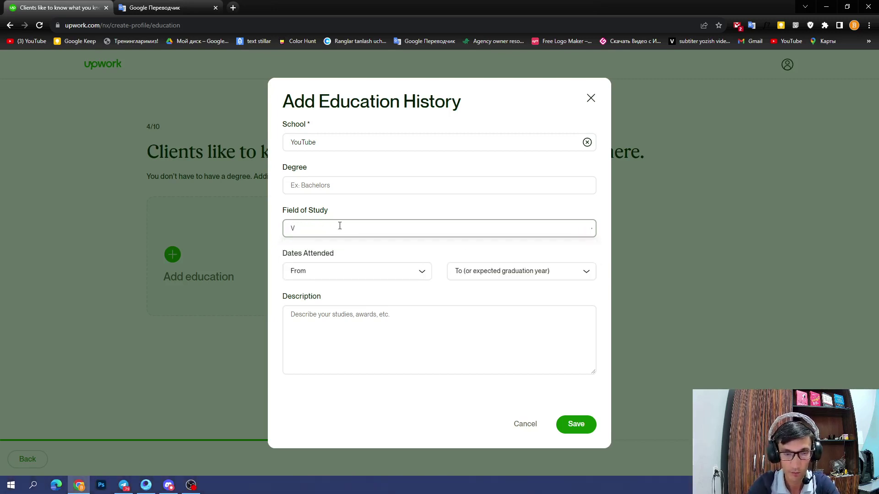
text(ideo e)
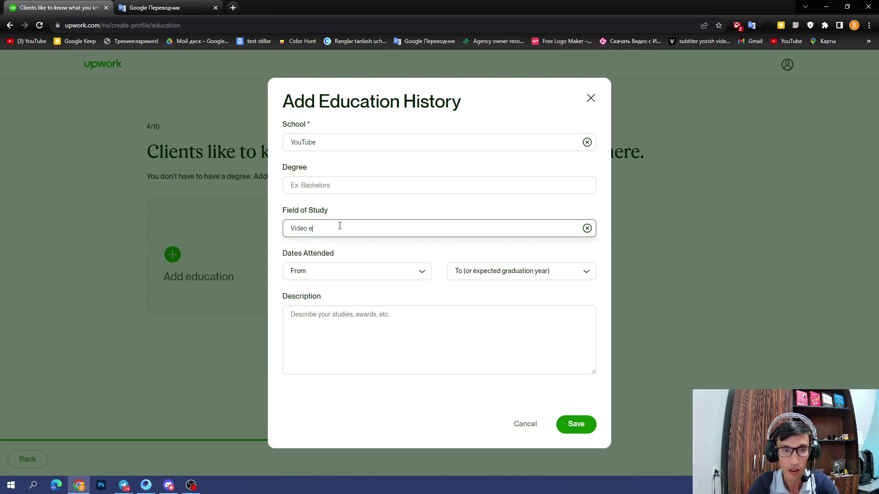
text(dito)
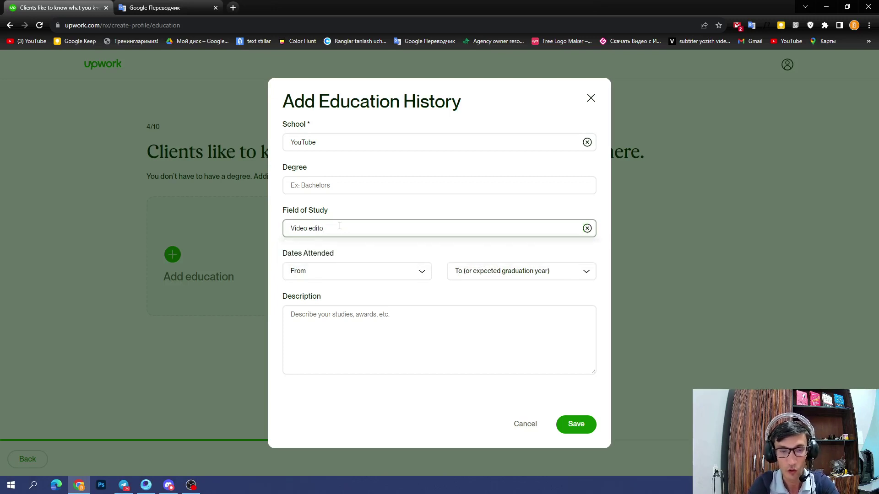
text(r)
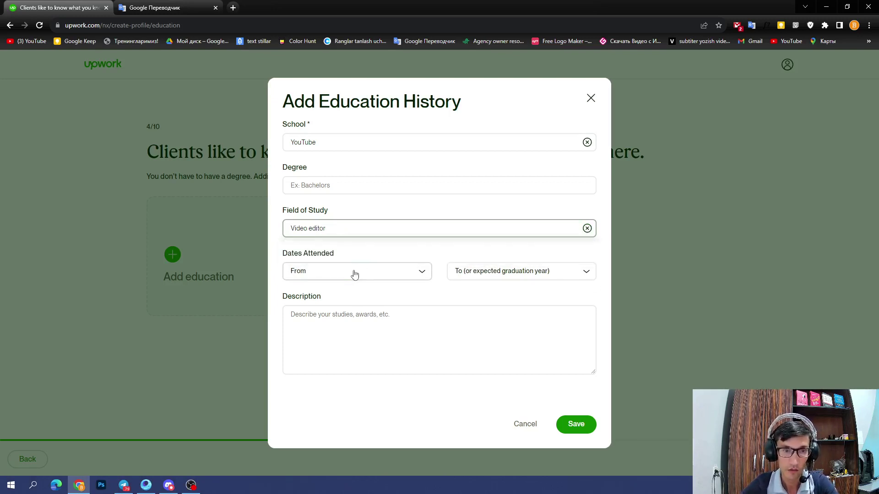
- Set the dates attended from 2021 to 2023, then bring up Google Translate
click(361, 273)
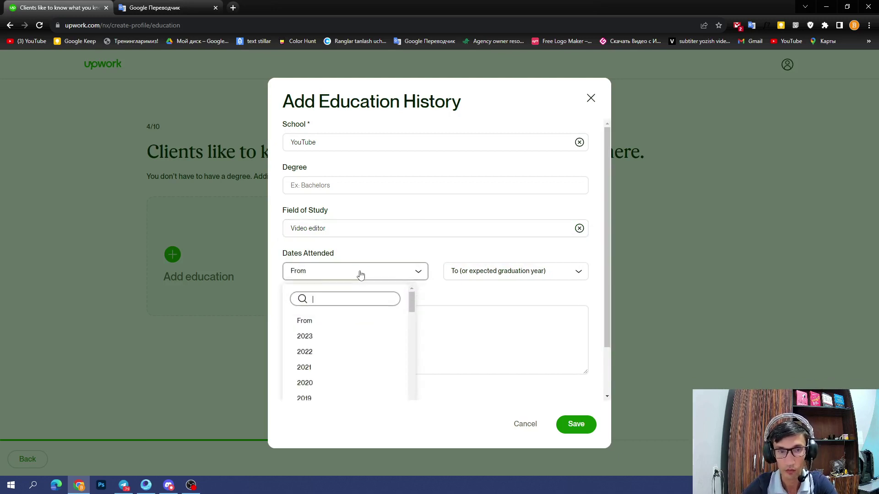
click(316, 368)
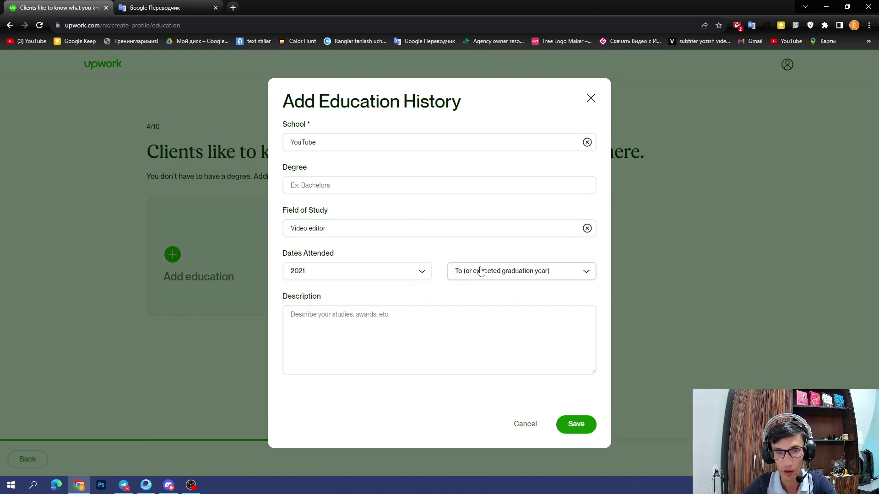
click(497, 271)
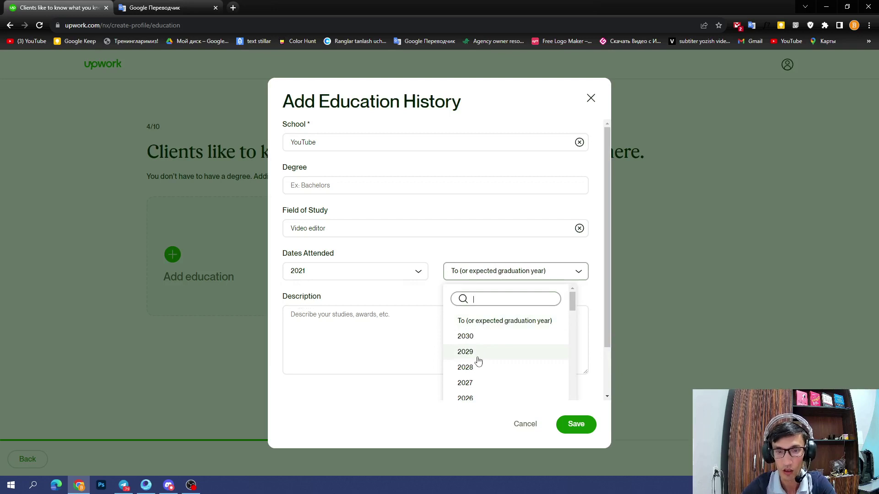
scroll(508, 367, down, 1)
scroll(507, 366, down, 1)
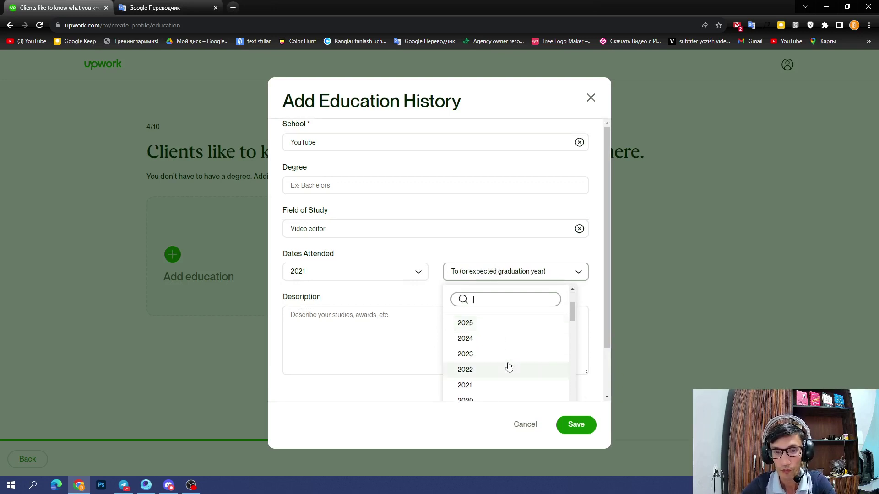
click(473, 389)
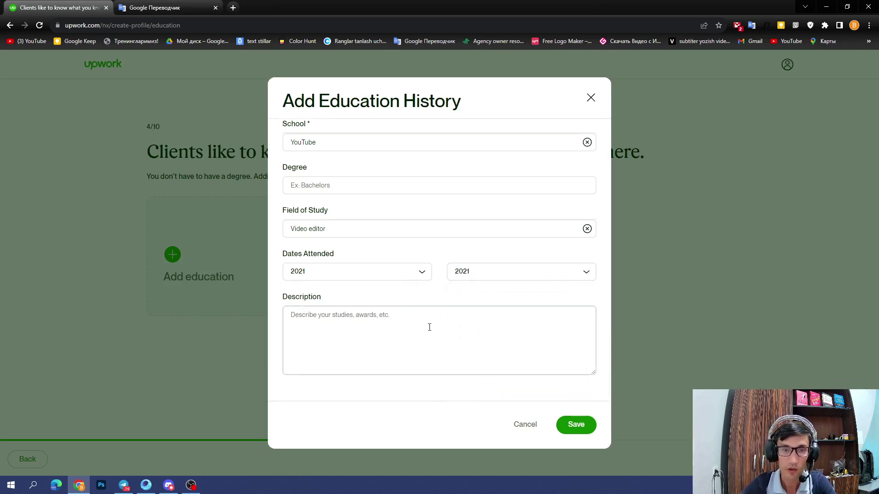
click(502, 274)
click(479, 344)
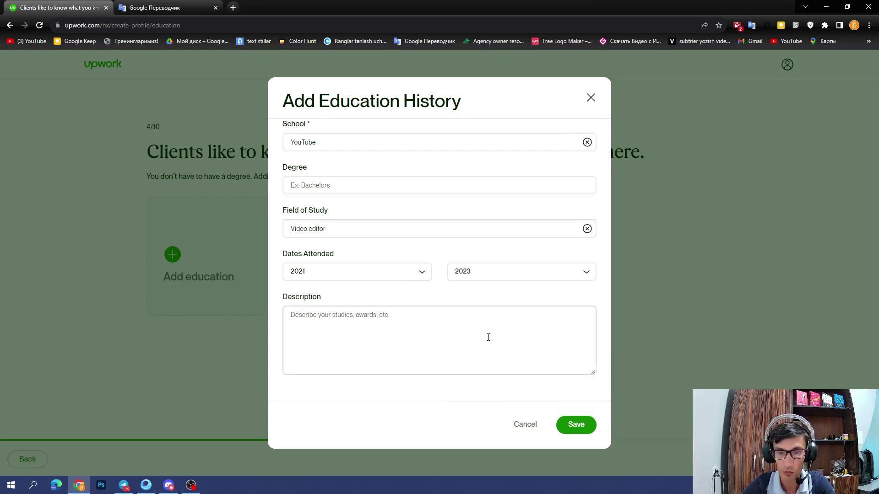
click(291, 320)
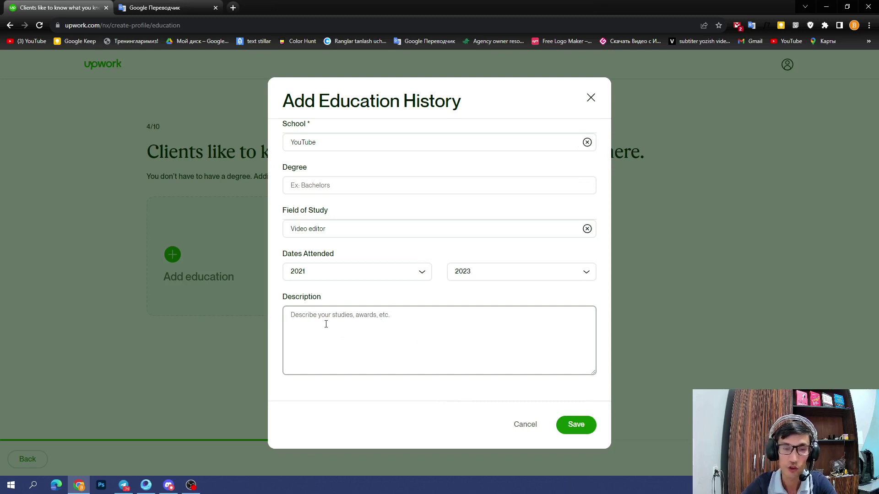
click(159, 8)
- Translate an Uzbek sentence about learning from YouTube channels into English and copy it
drag(250, 161, 122, 133)
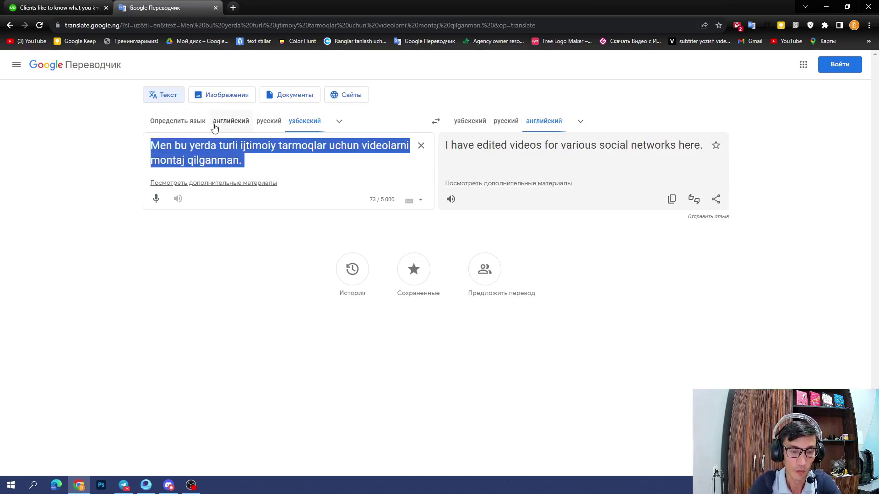
text(Men )
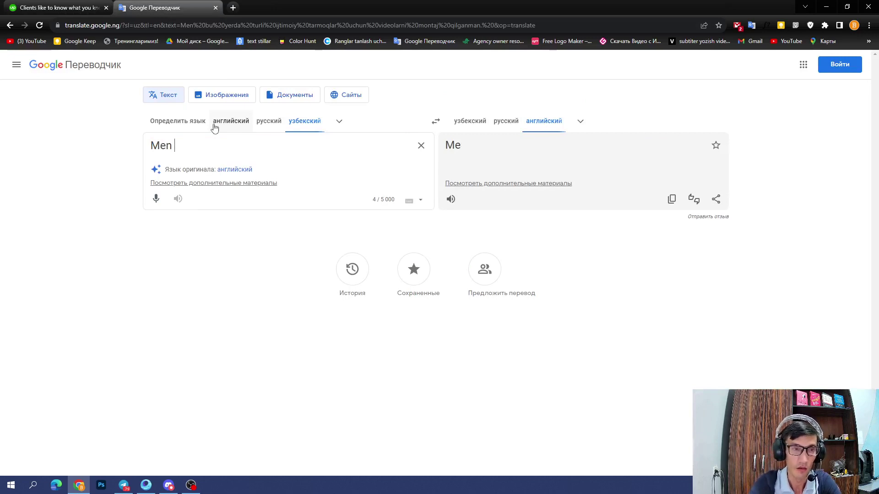
text(barcha)
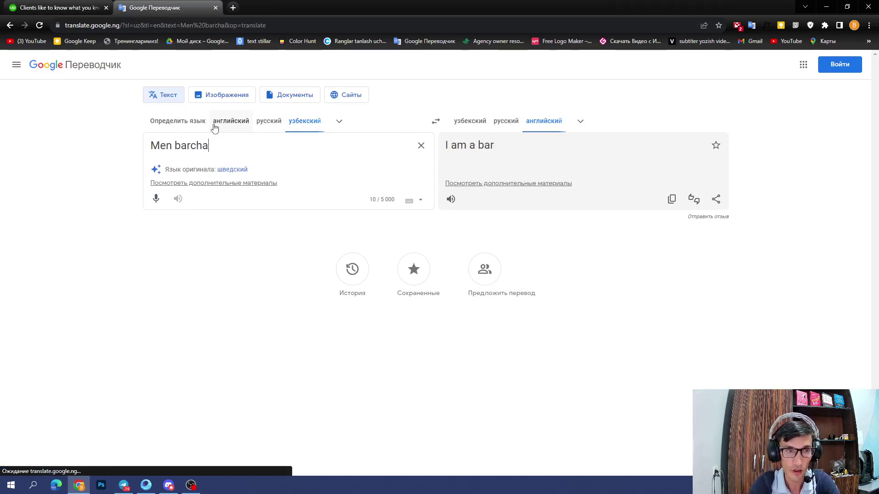
text( o'rgan)
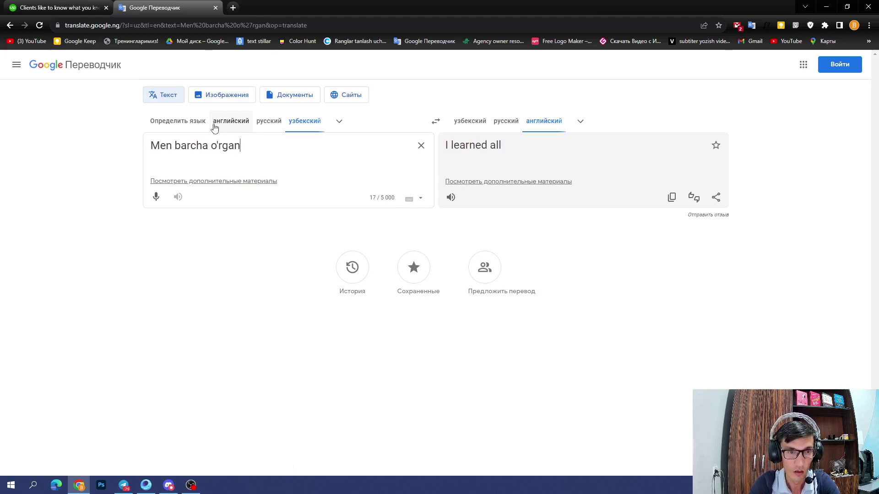
text(gan nar)
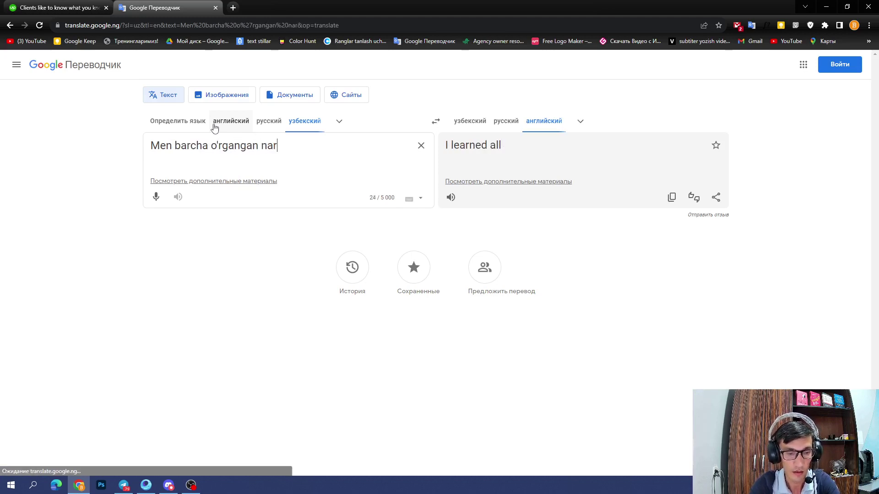
text(salarimn)
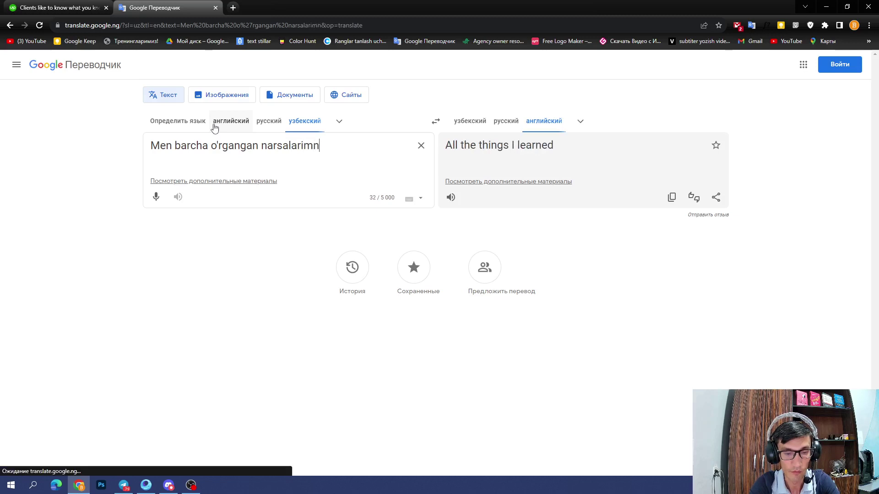
text(i yo)
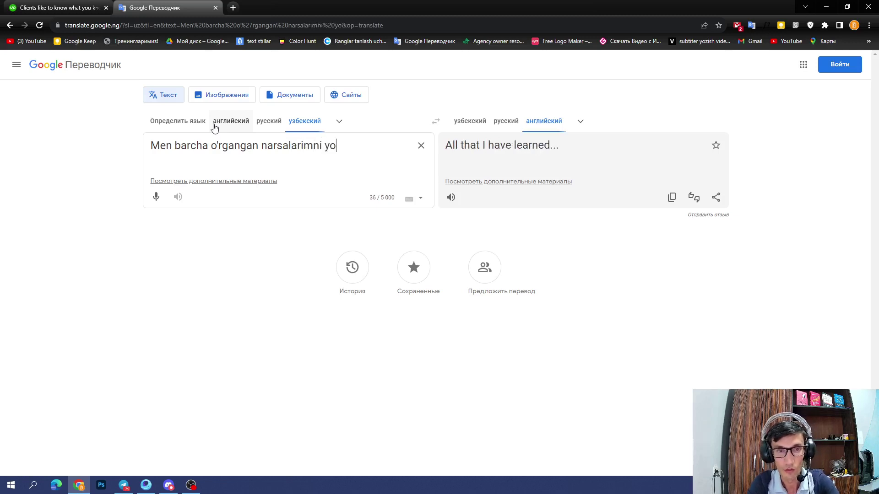
text(u)
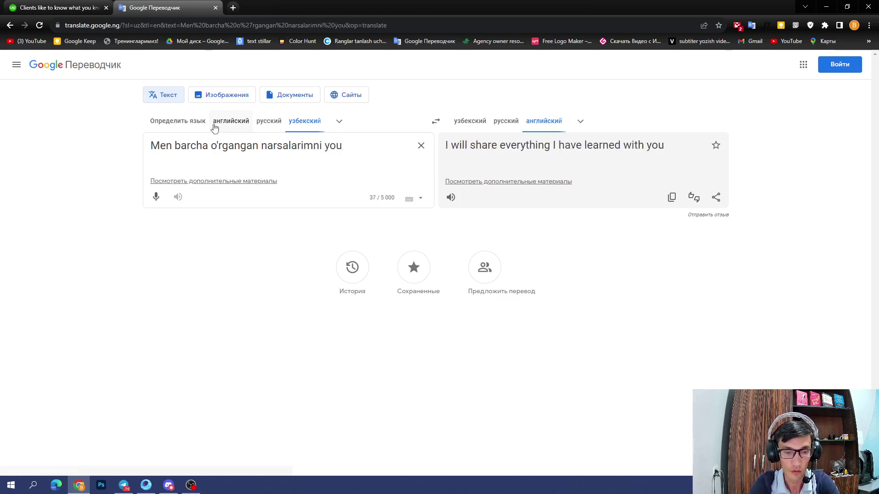
text(tube orq)
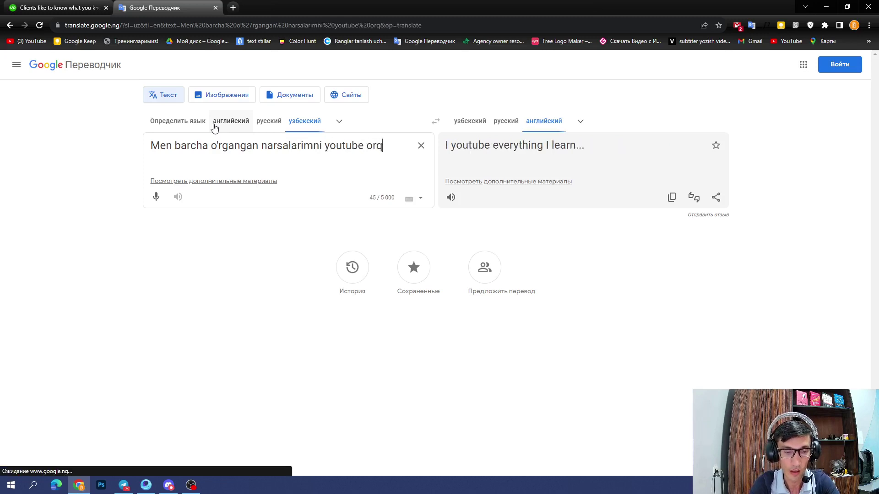
text(ali tu)
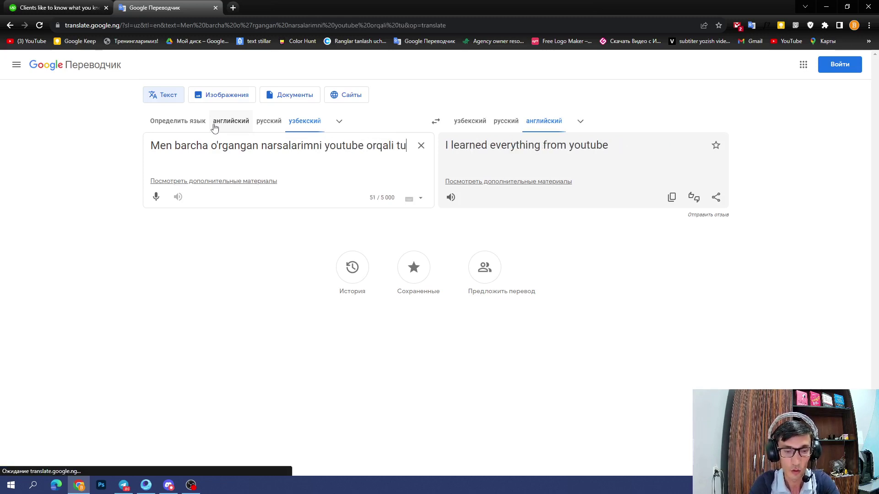
text(rli)
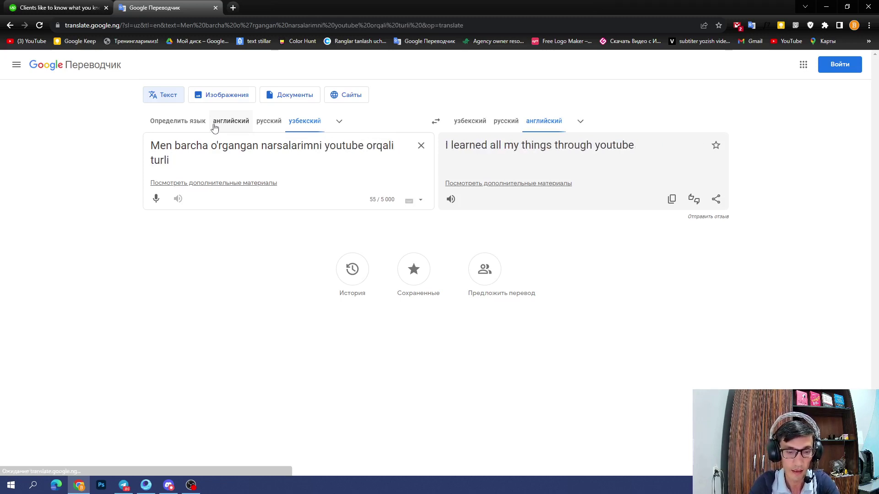
text( kanalla)
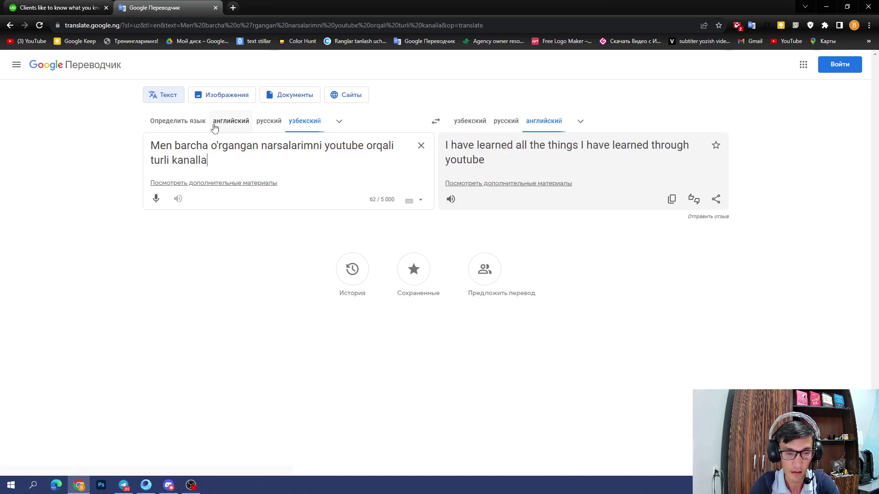
text(rni ku)
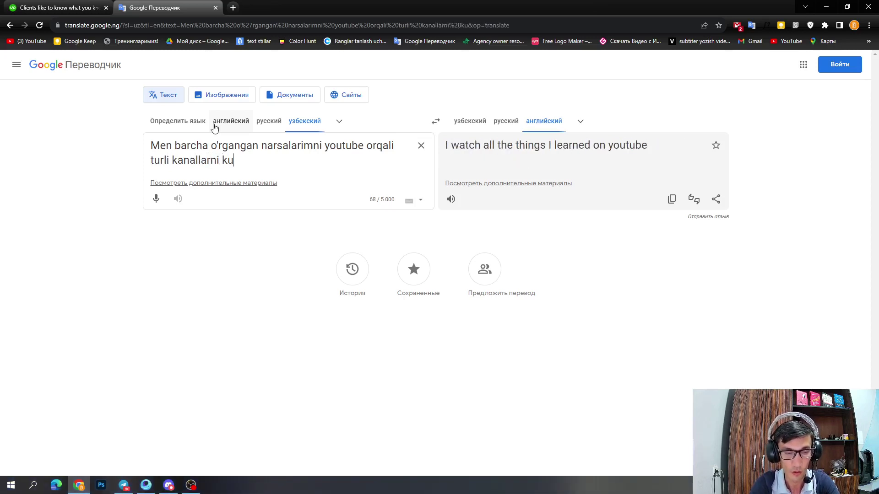
text(zati)
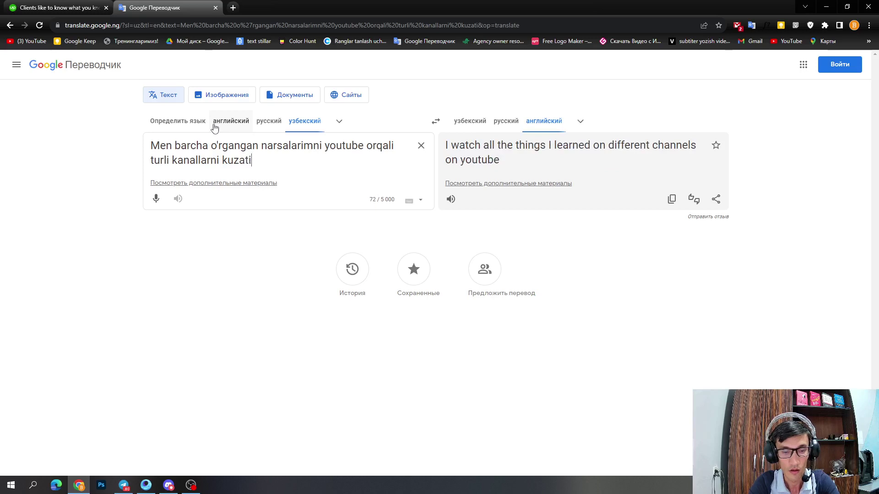
text(b o'rga)
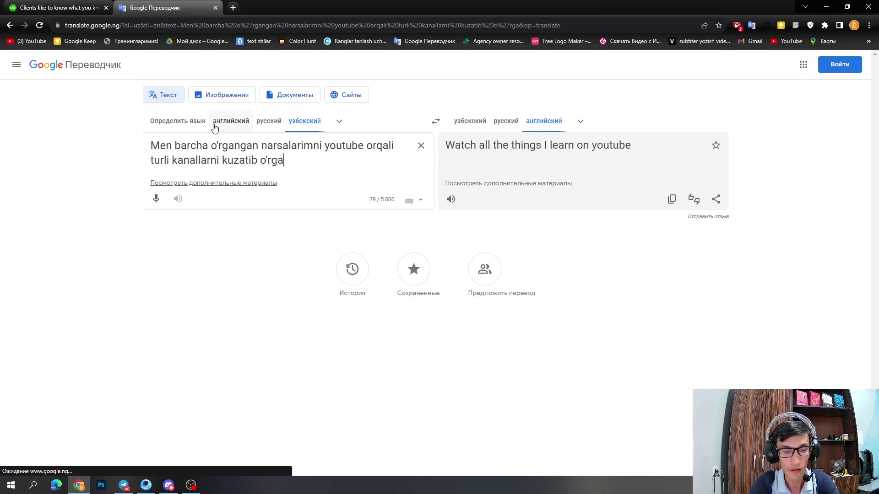
text(nganman)
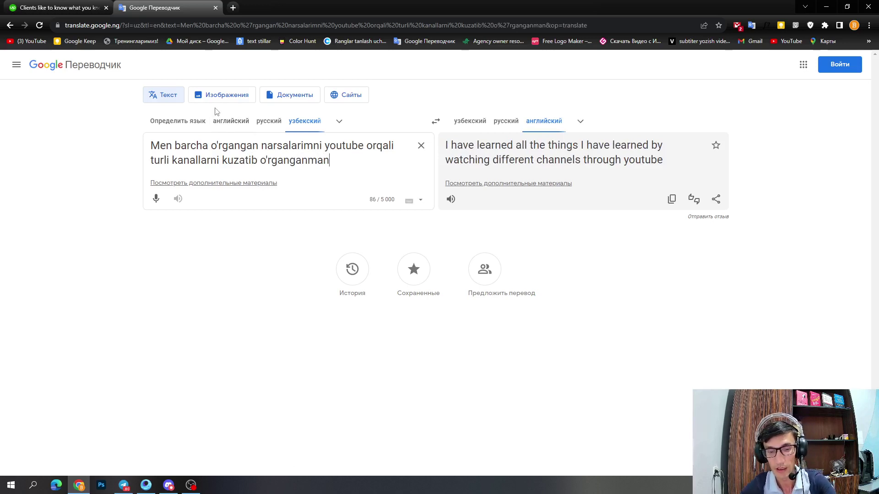
text(.)
key(ctrl+a)
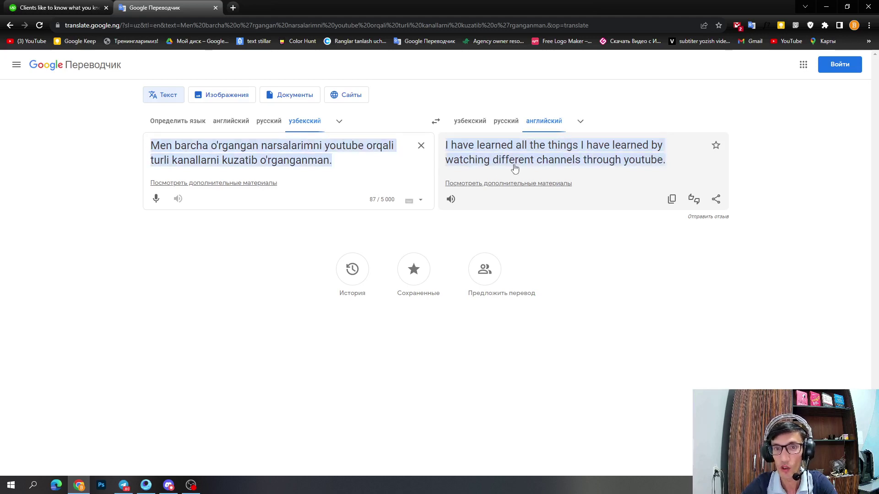
click(671, 198)
- Paste the translation as the description, save the YouTube entry, and continue to languages
click(59, 8)
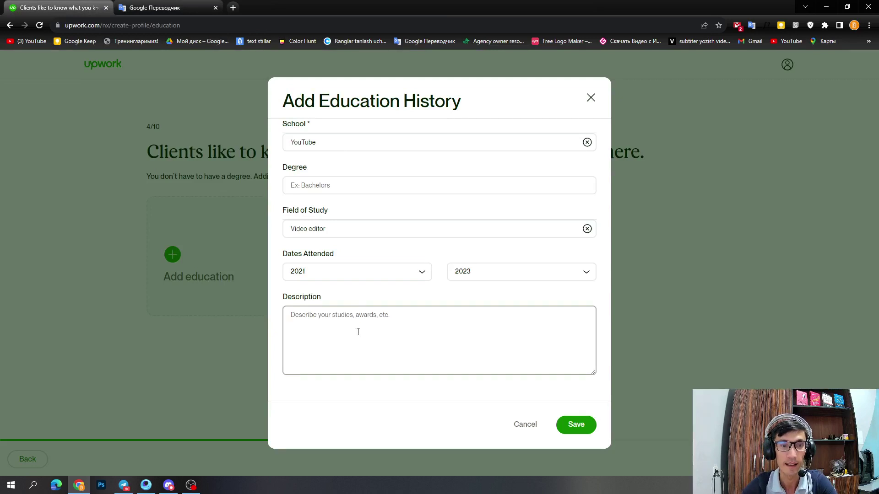
text(I have learned all the things I have learned by watching different channels through youtube.)
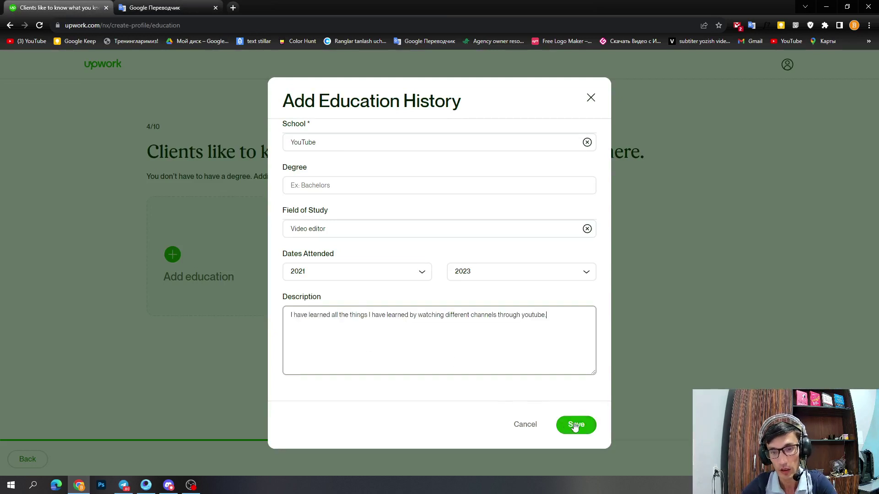
click(575, 425)
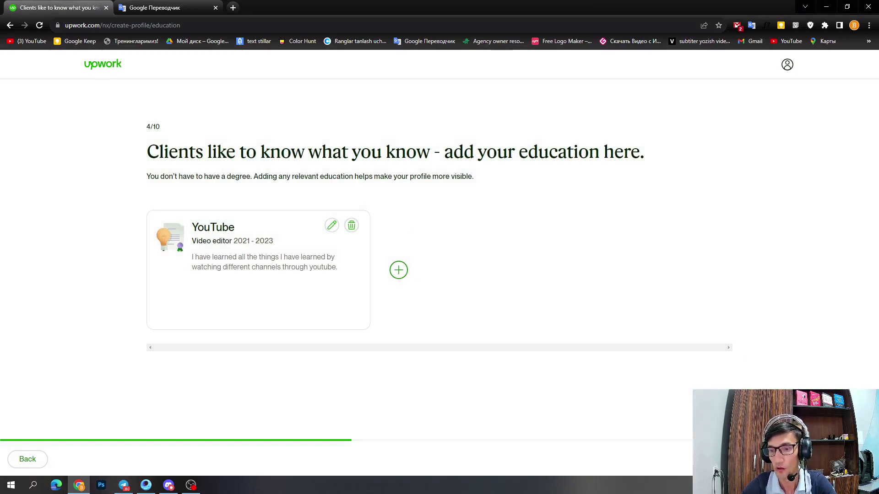
click(819, 459)
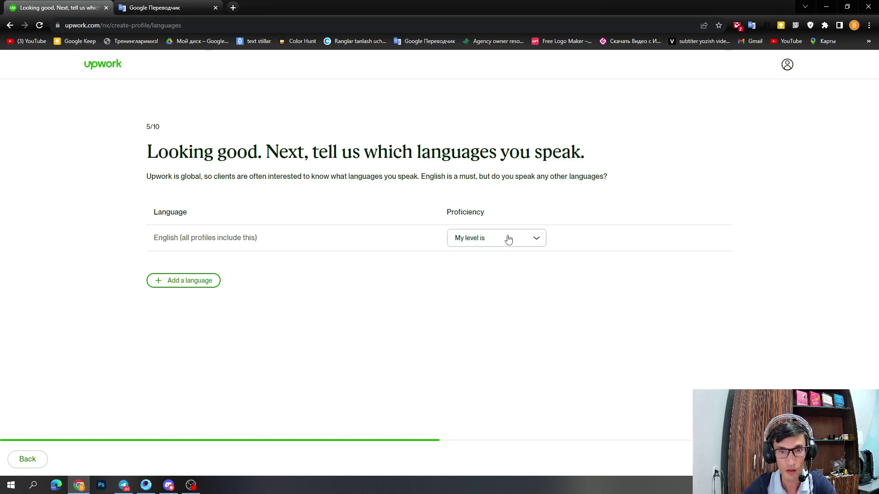
- Set English proficiency to Conversational
drag(154, 236, 223, 235)
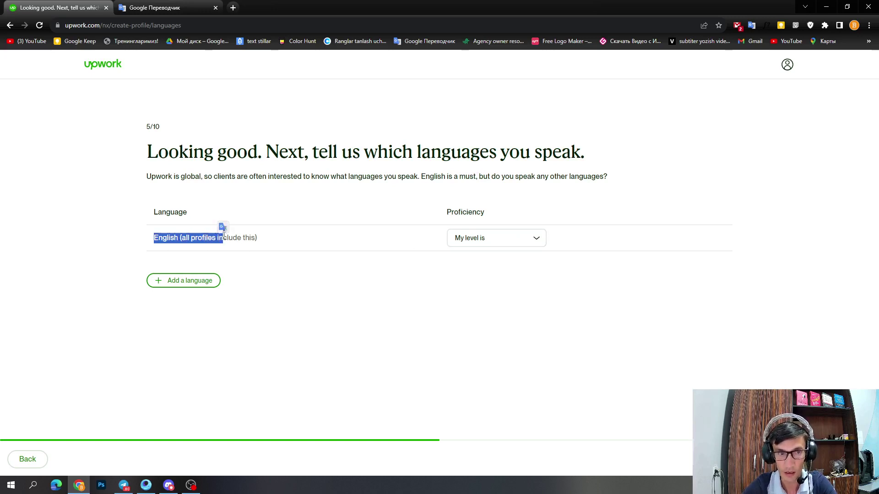
click(506, 239)
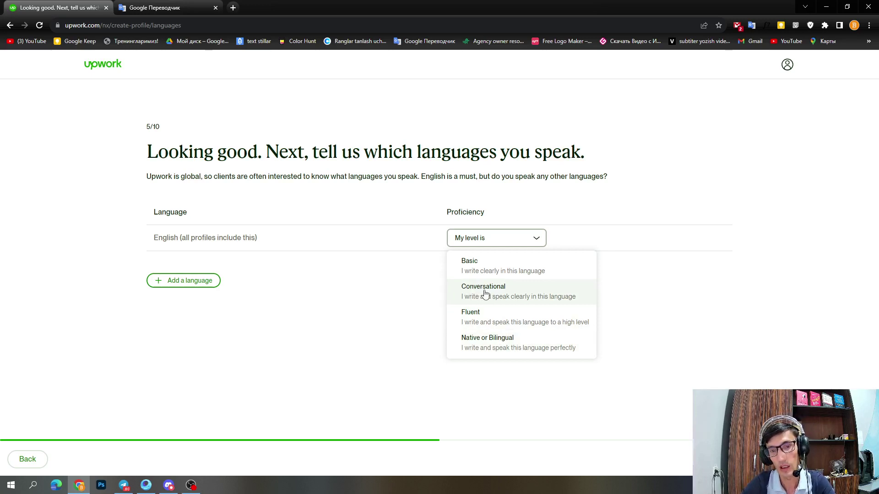
click(485, 294)
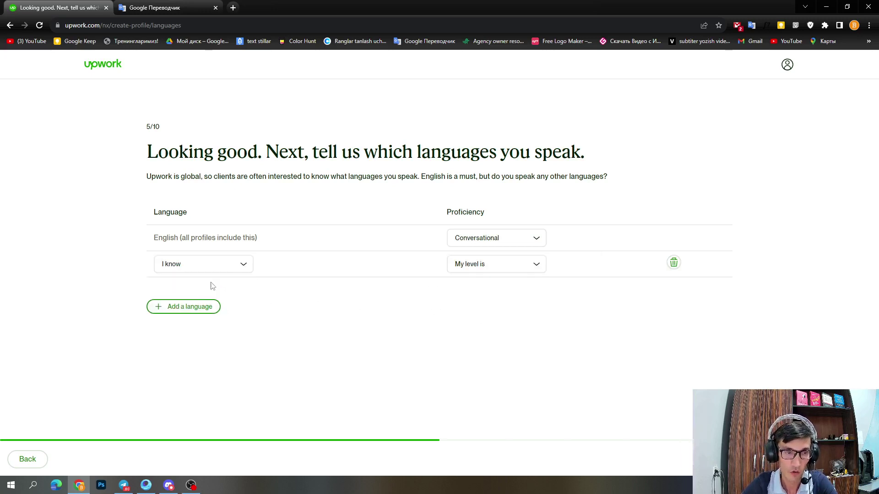
- Add Uzbek as a language at Native or Bilingual proficiency
click(243, 266)
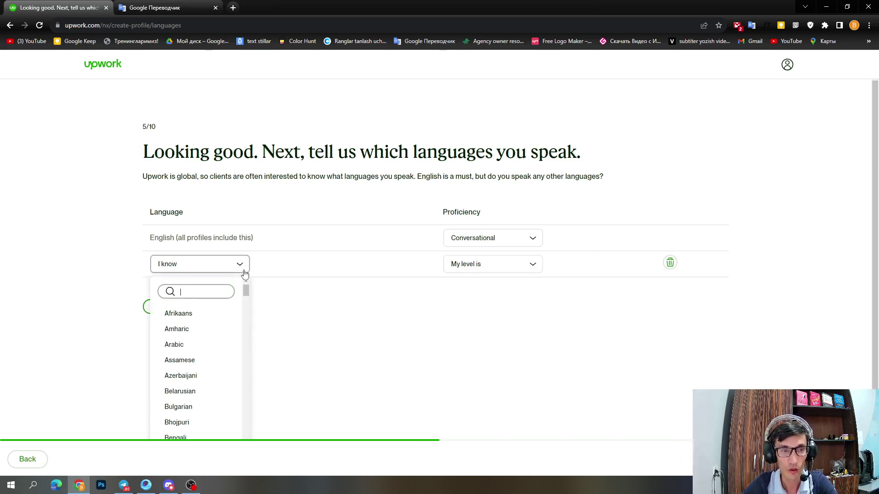
text(uz)
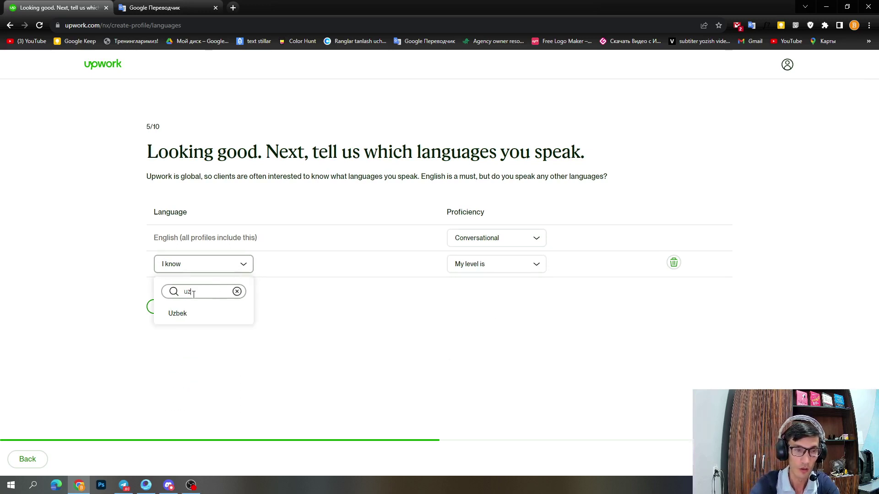
click(179, 314)
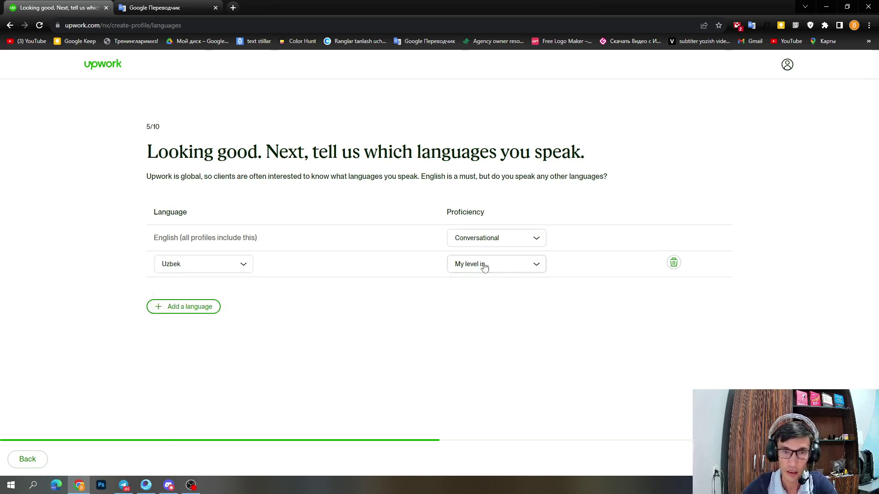
click(507, 265)
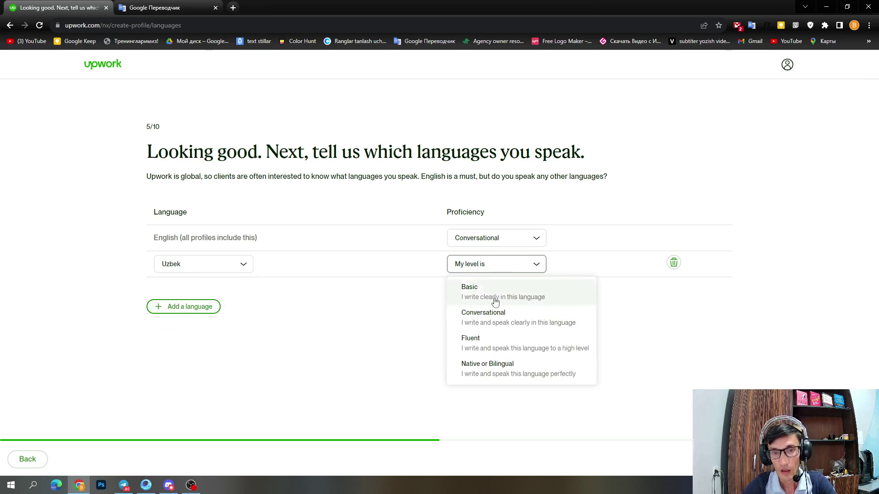
click(516, 368)
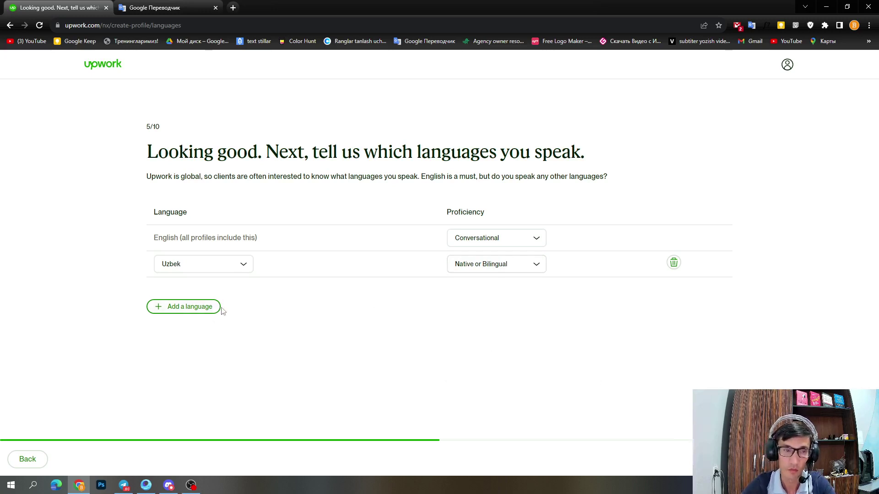
- Add Russian as a third language at Conversational proficiency
click(203, 313)
click(235, 291)
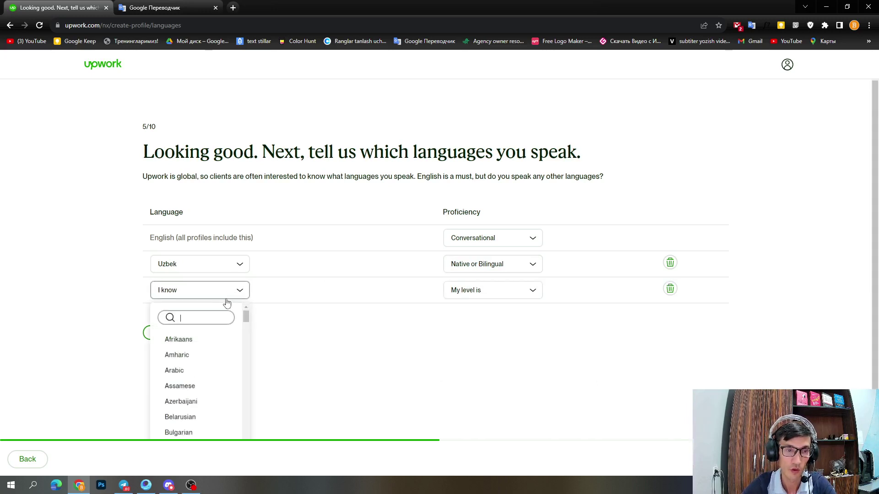
click(186, 317)
text(r)
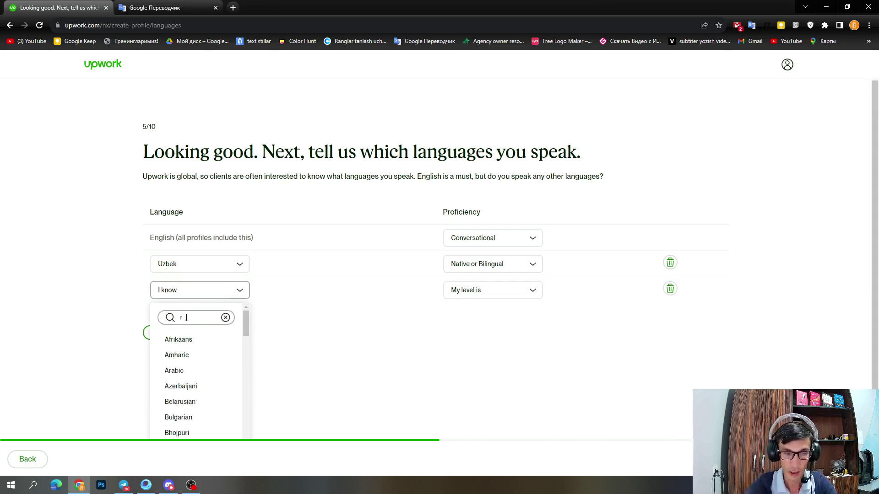
text(u)
click(179, 371)
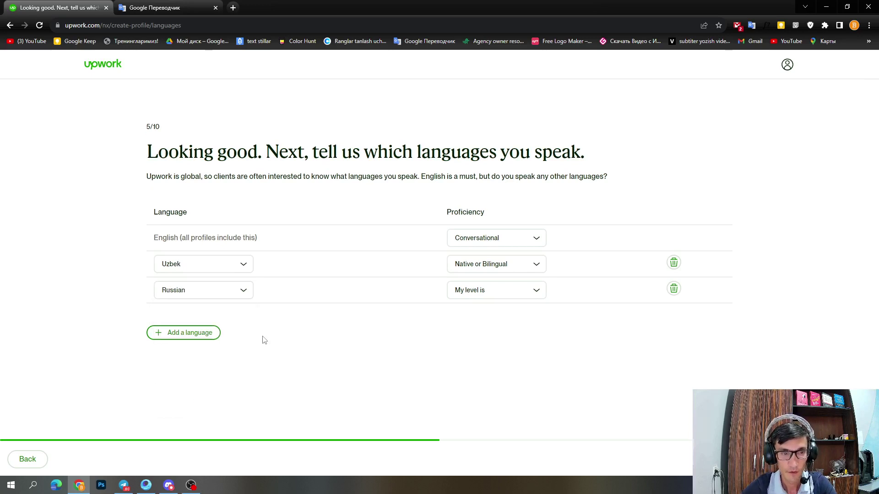
click(523, 296)
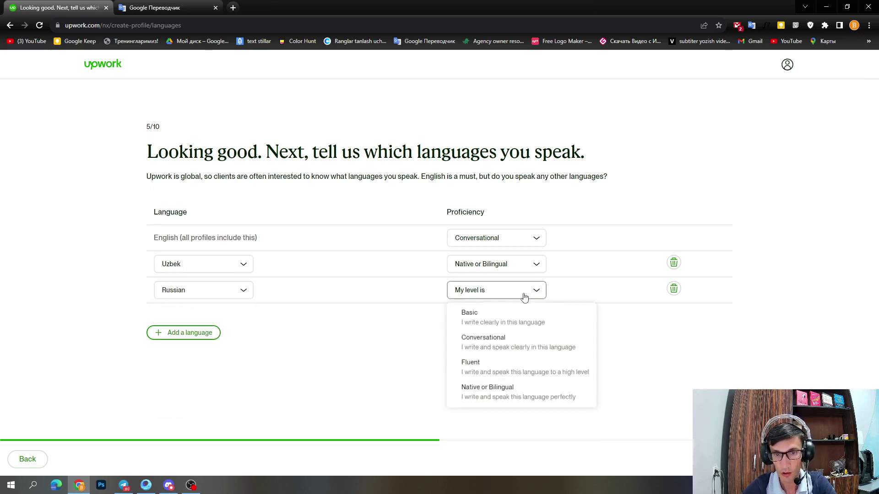
click(492, 344)
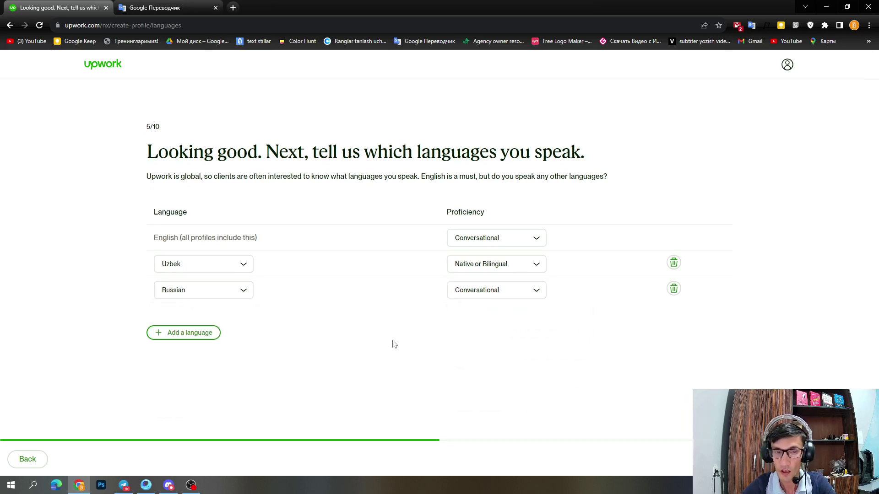